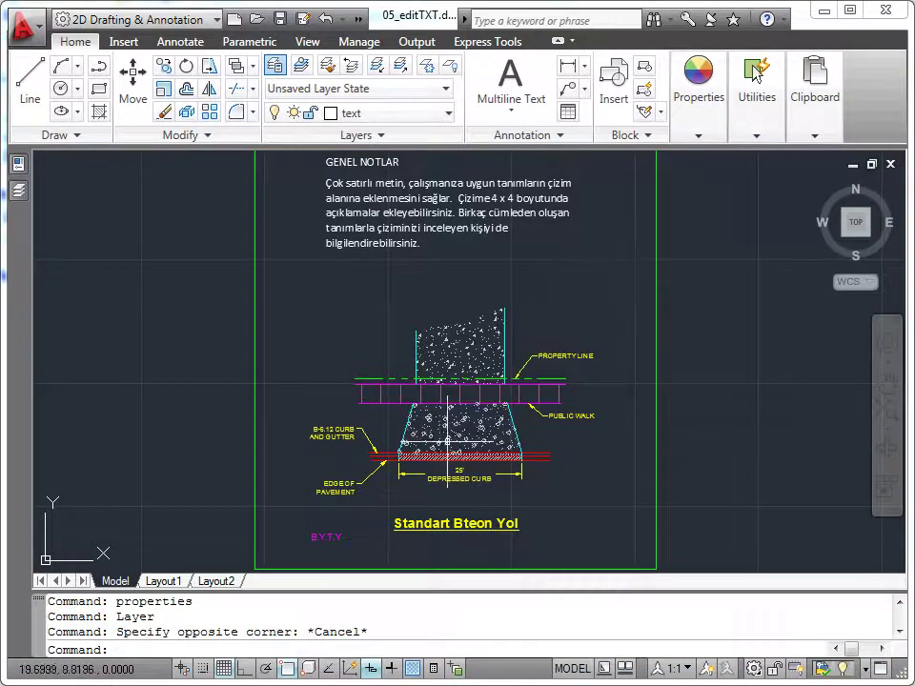
Step: Zoom in and centre the view on the 'Standart Bteon Yol' title beneath the curb detail
{"action": "scroll", "coordinate": [441, 524], "scroll_direction": "up", "scroll_amount": 5}
{"action": "middle_click_drag", "start_coordinate": [445, 522], "coordinate": [462, 427]}
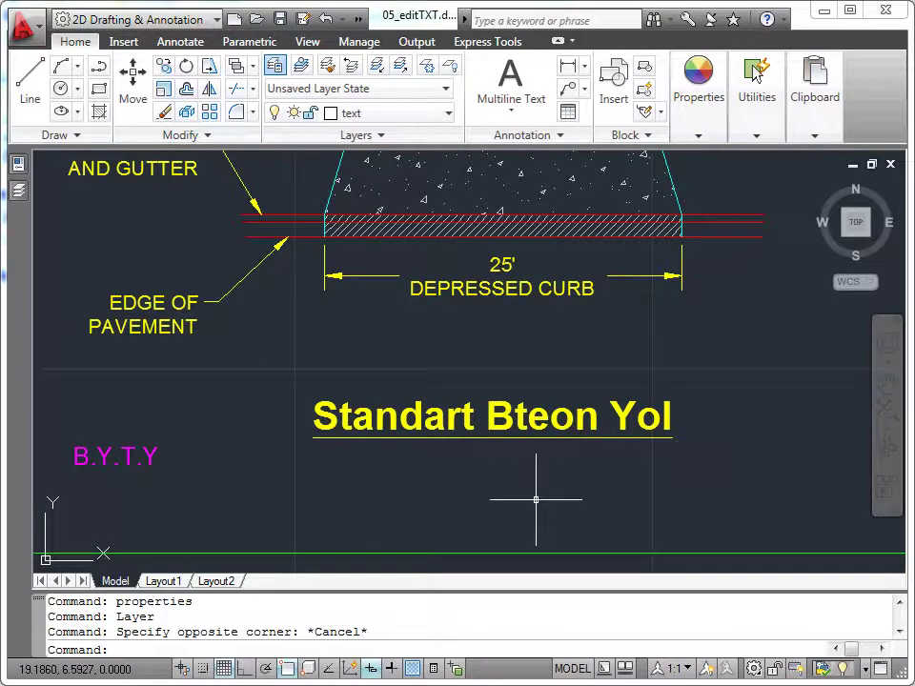
Step: Replace the misspelled 'Bteon' with 'Beton' so the title reads 'Standart Beton Yol'
{"action": "double_click", "coordinate": [535, 417]}
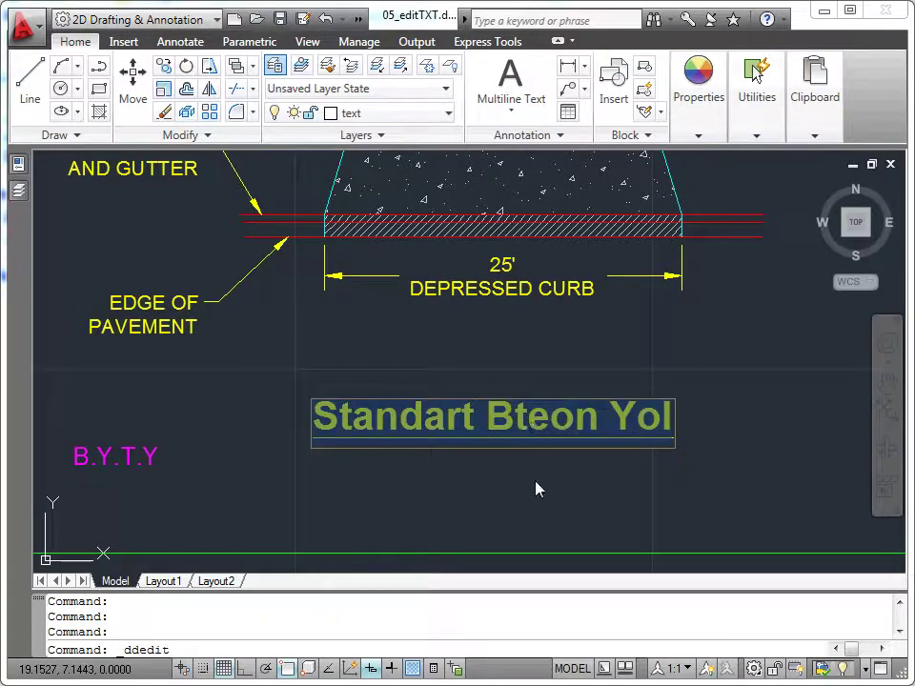
{"action": "left_click", "coordinate": [489, 417]}
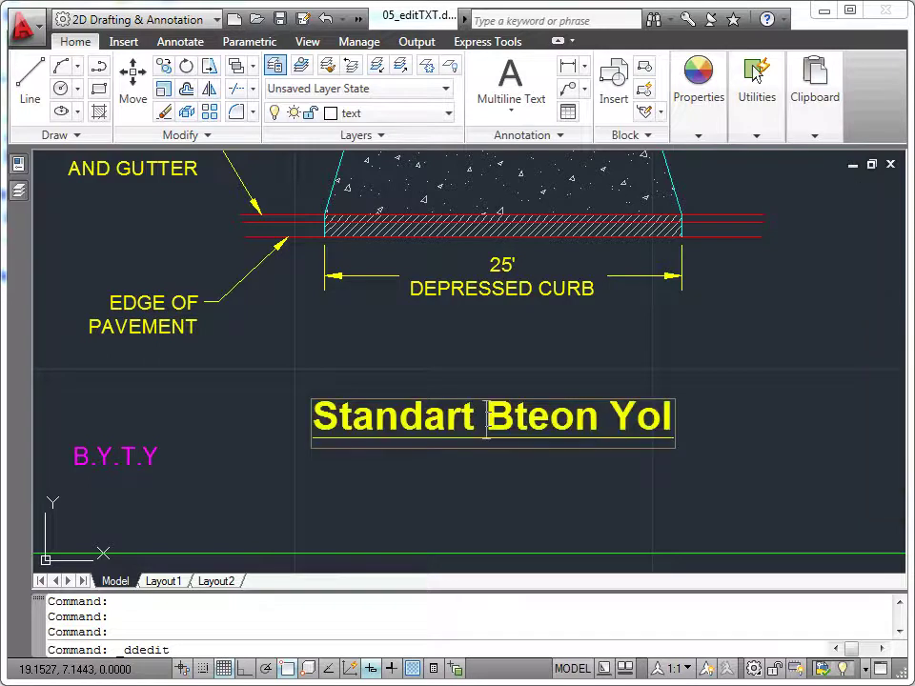
{"action": "left_click_drag", "start_coordinate": [487, 418], "coordinate": [594, 431]}
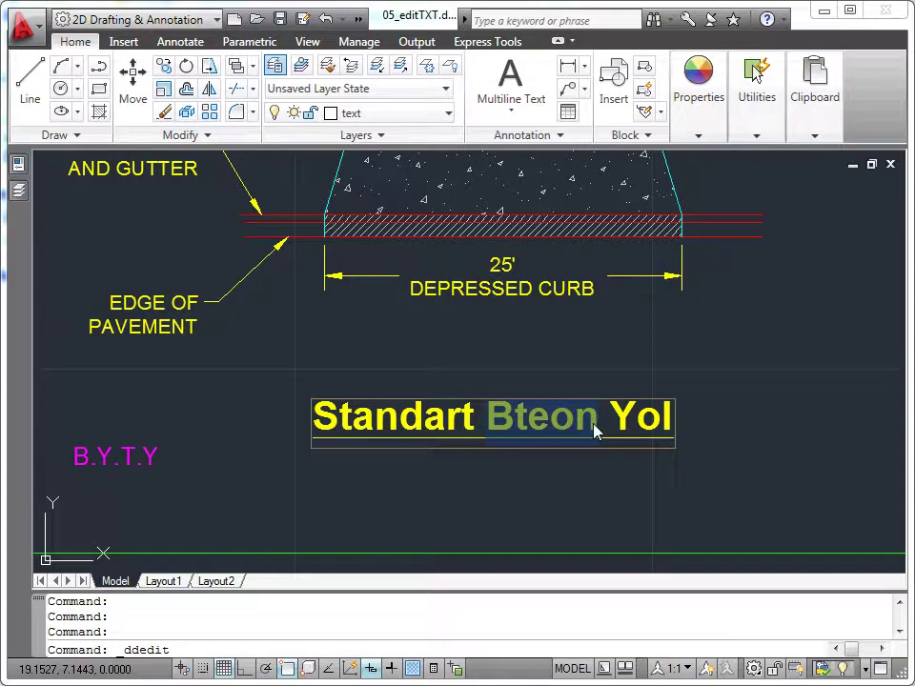
{"action": "key", "text": "Delete"}
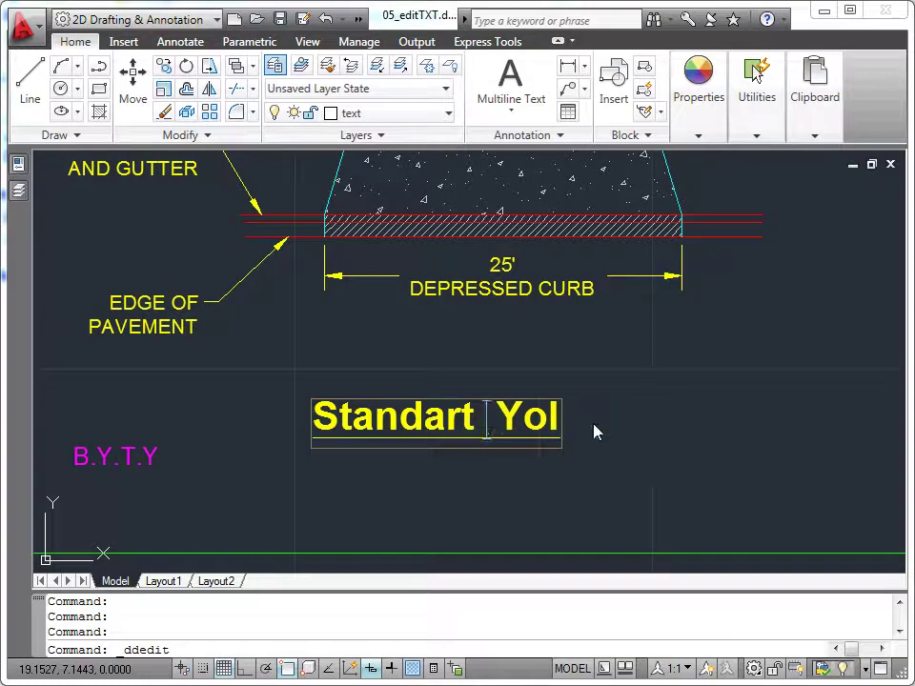
{"action": "type", "text": "Beton"}
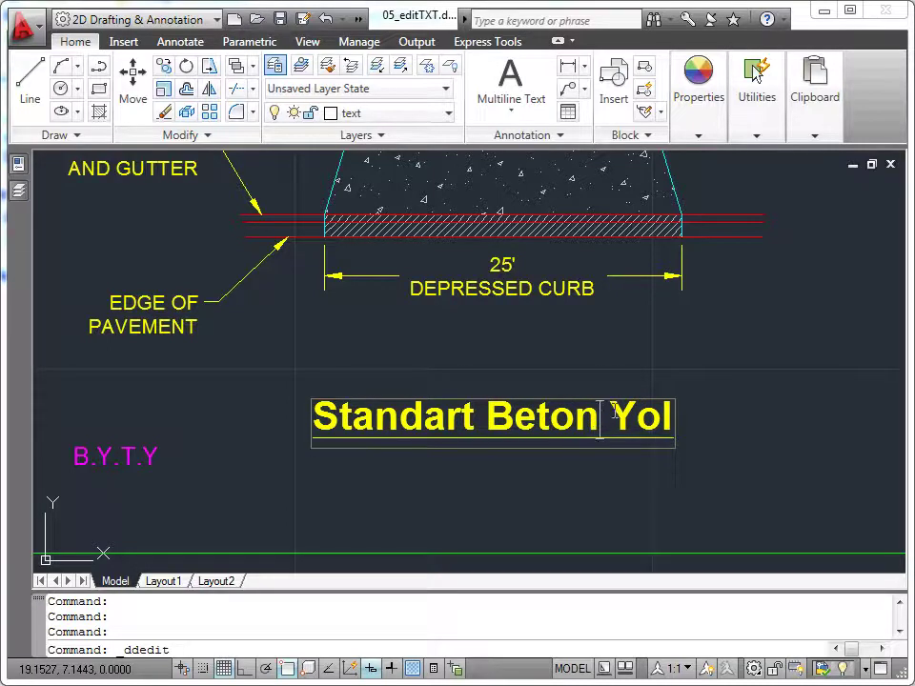
{"action": "left_click", "coordinate": [750, 448]}
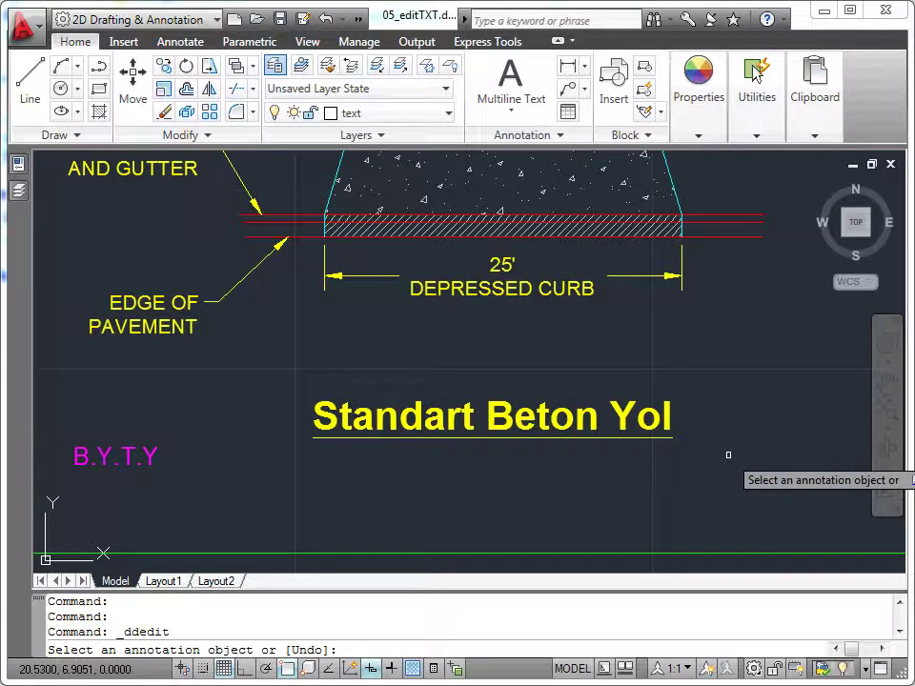
Step: Change the B.Y.T.Y label to 'Boyut Yok' and underline it
{"action": "middle_click_drag", "start_coordinate": [168, 432], "coordinate": [307, 388]}
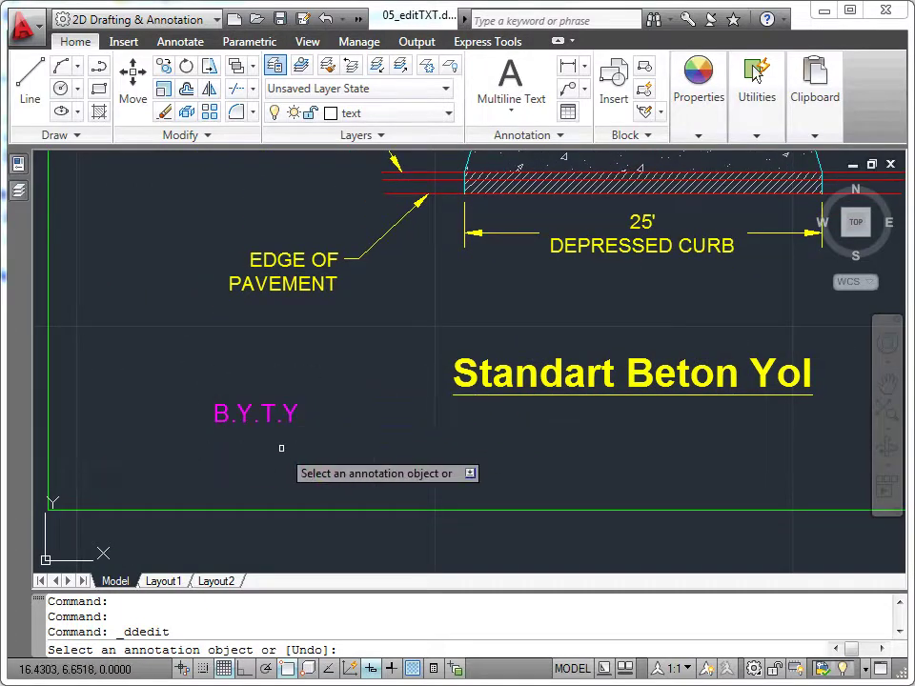
{"action": "left_click", "coordinate": [243, 415]}
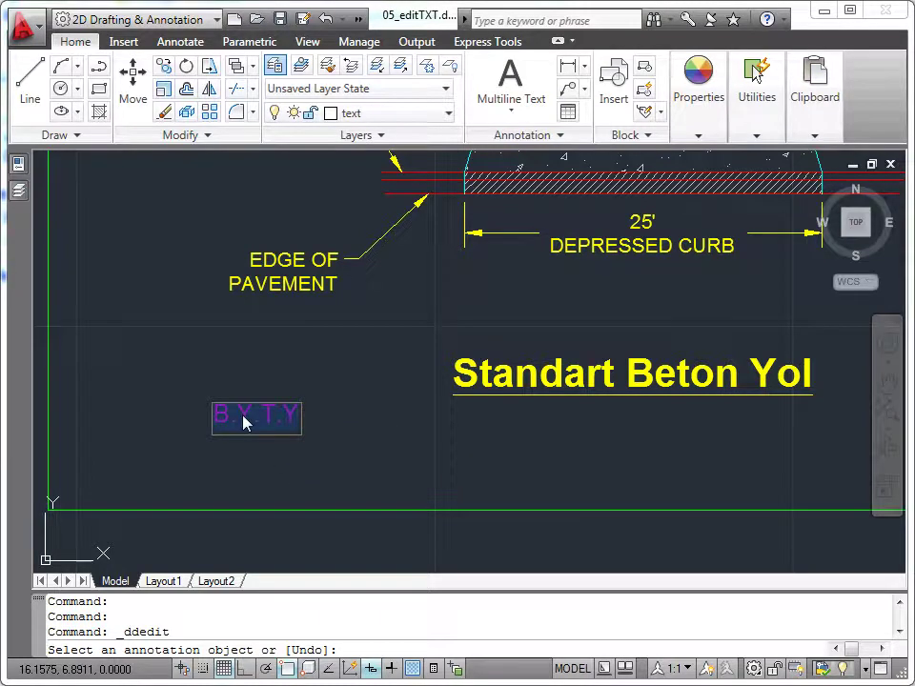
{"action": "type", "text": "Boyut Yok"}
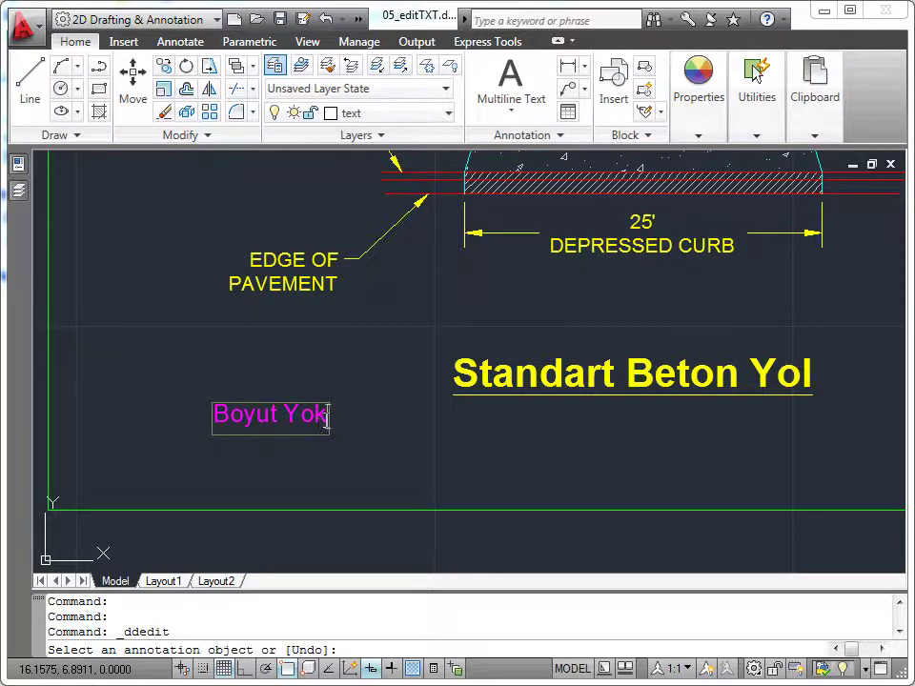
{"action": "left_click_drag", "start_coordinate": [327, 417], "coordinate": [217, 425]}
{"action": "key", "text": "ctrl+u"}
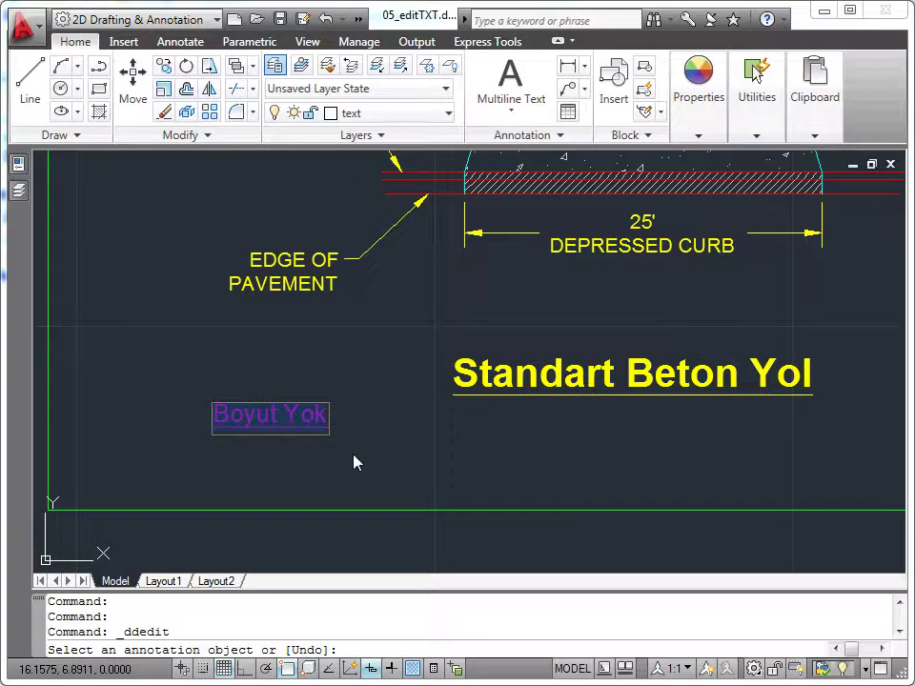
Step: End the label edit, zoom out and centre the GENEL NOTLAR notes block
{"action": "left_click", "coordinate": [354, 462]}
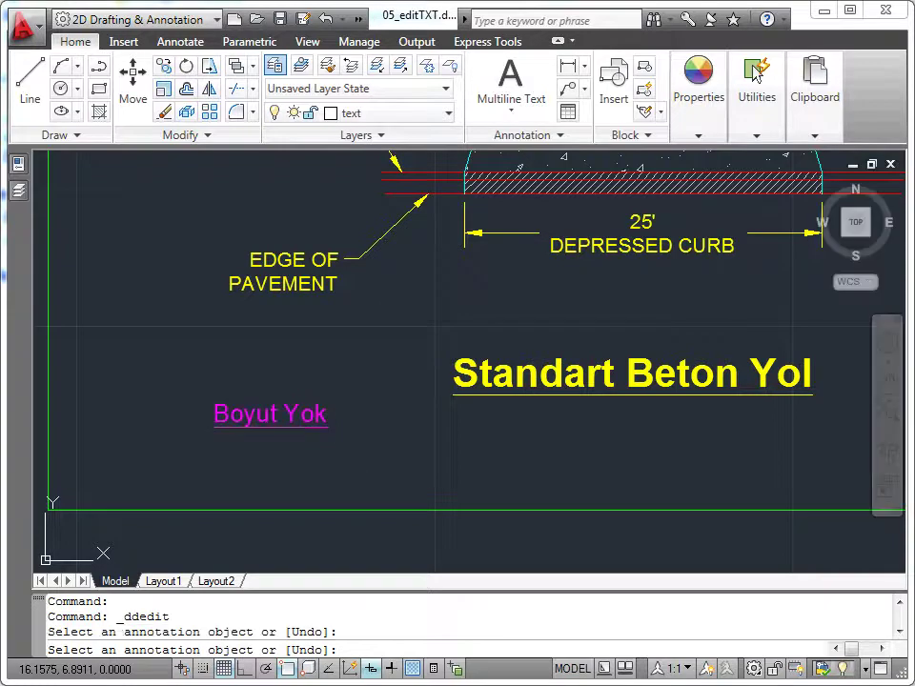
{"action": "key", "text": "Escape"}
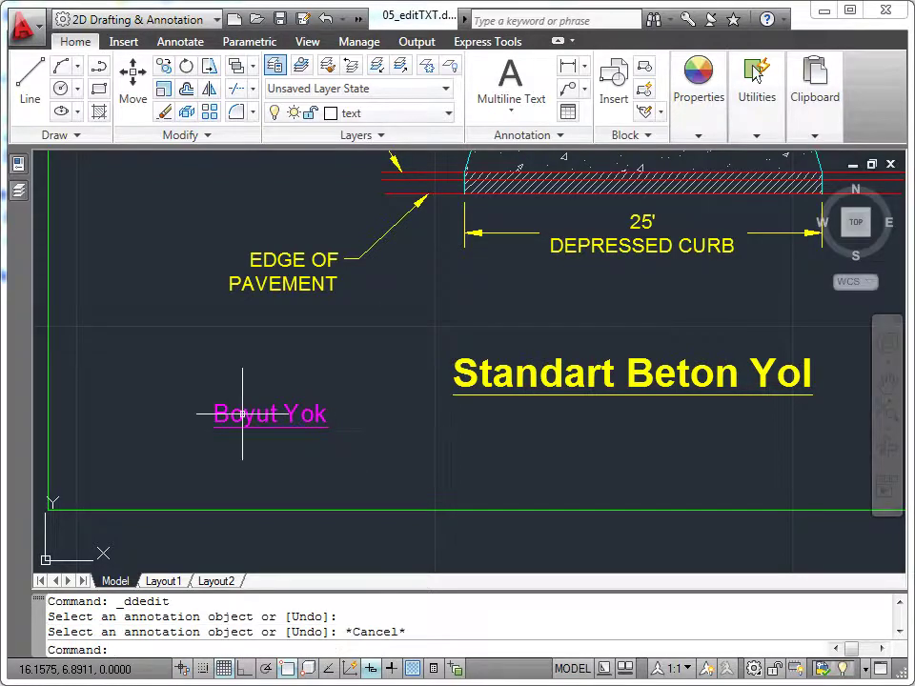
{"action": "scroll", "coordinate": [395, 402], "scroll_direction": "down", "scroll_amount": 2}
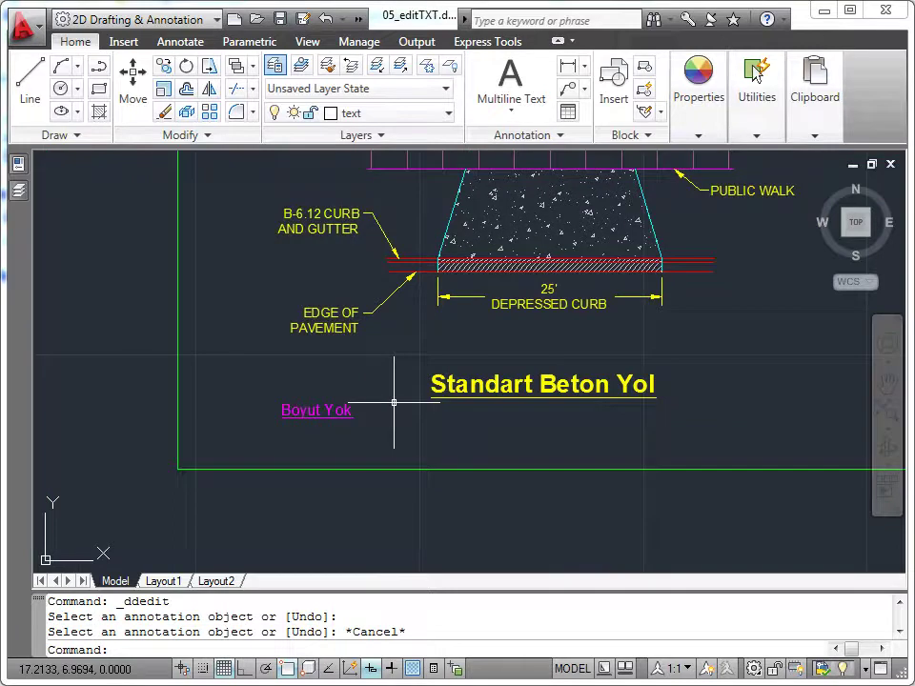
{"action": "scroll", "coordinate": [395, 401], "scroll_direction": "down", "scroll_amount": 1}
{"action": "scroll", "coordinate": [419, 483], "scroll_direction": "down", "scroll_amount": 2}
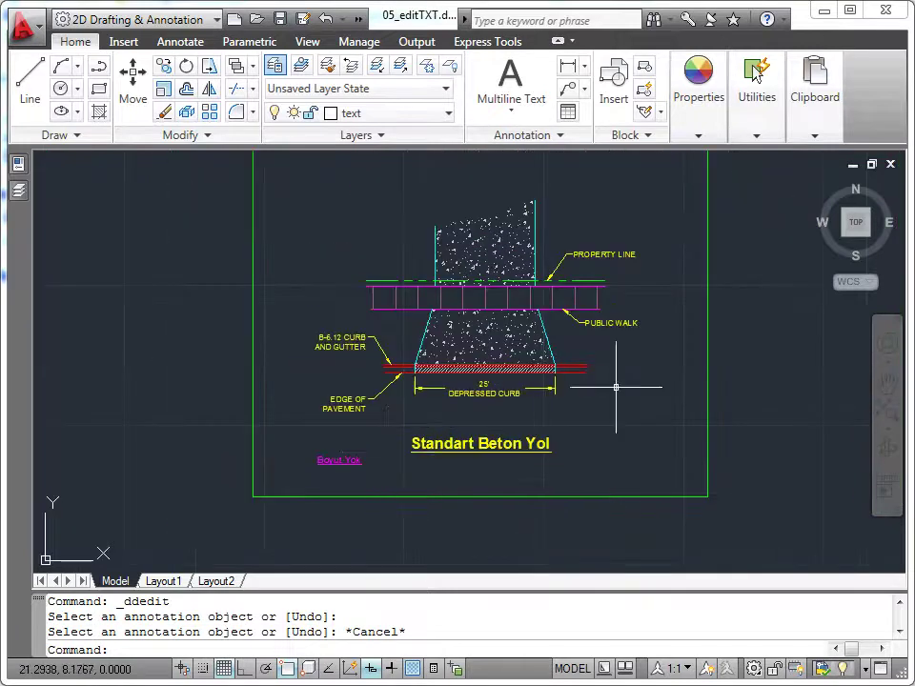
{"action": "middle_click_drag", "start_coordinate": [643, 386], "coordinate": [605, 529]}
{"action": "middle_click_drag", "start_coordinate": [623, 294], "coordinate": [552, 380]}
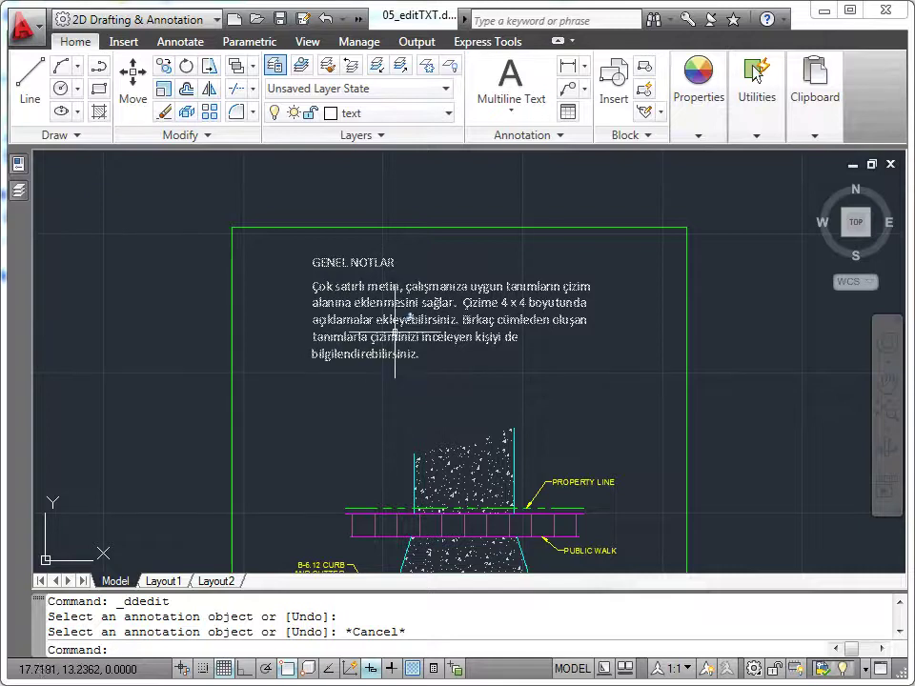
Step: Change 'Çizime 4 x 4' to '6 x 4' and colour the GENEL NOTLAR heading red
{"action": "double_click", "coordinate": [399, 329]}
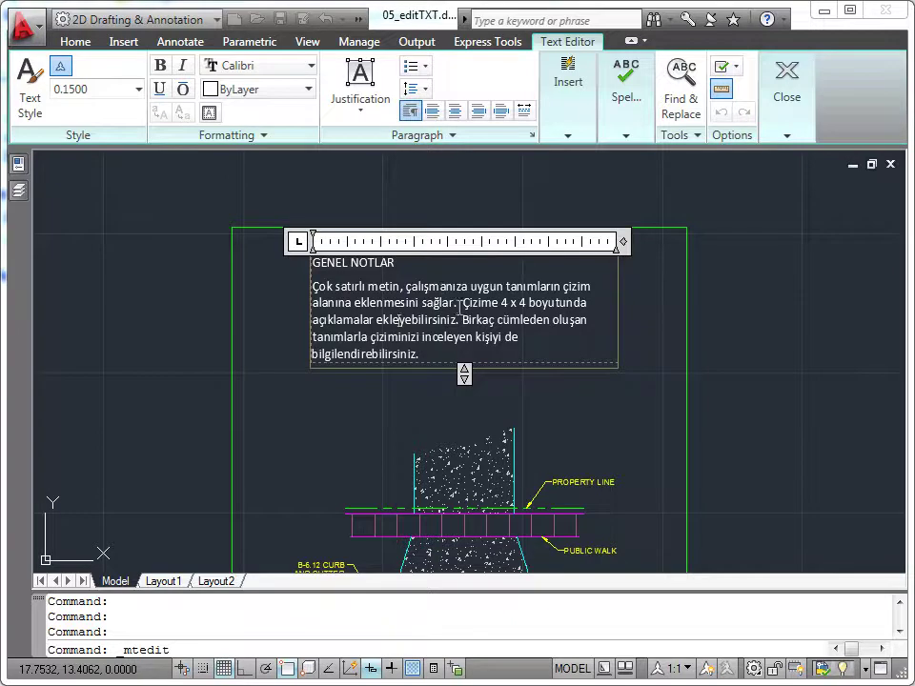
{"action": "double_click", "coordinate": [503, 303]}
{"action": "type", "text": "6"}
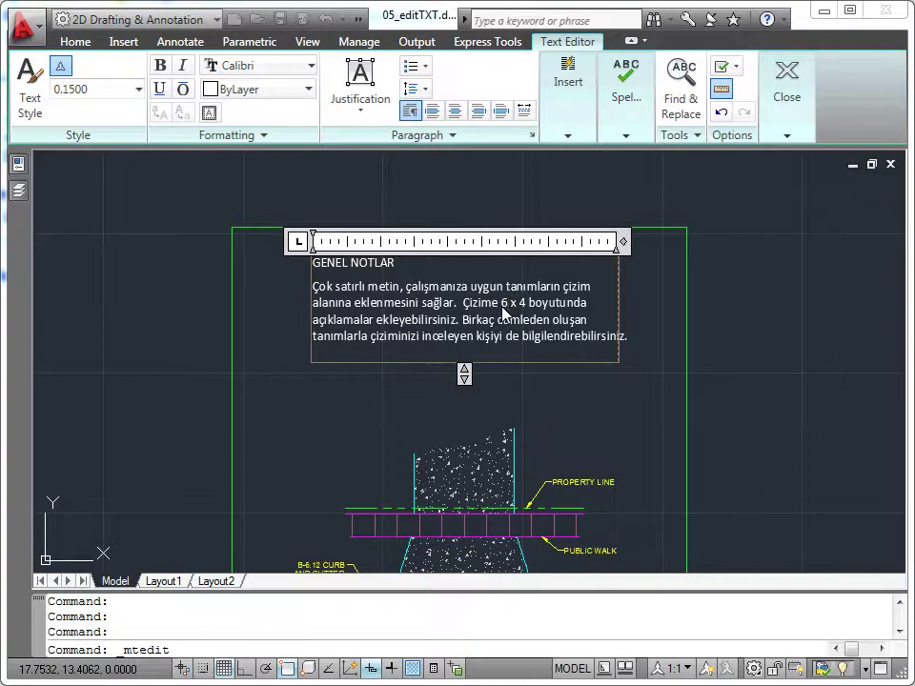
{"action": "left_click_drag", "start_coordinate": [395, 264], "coordinate": [314, 263]}
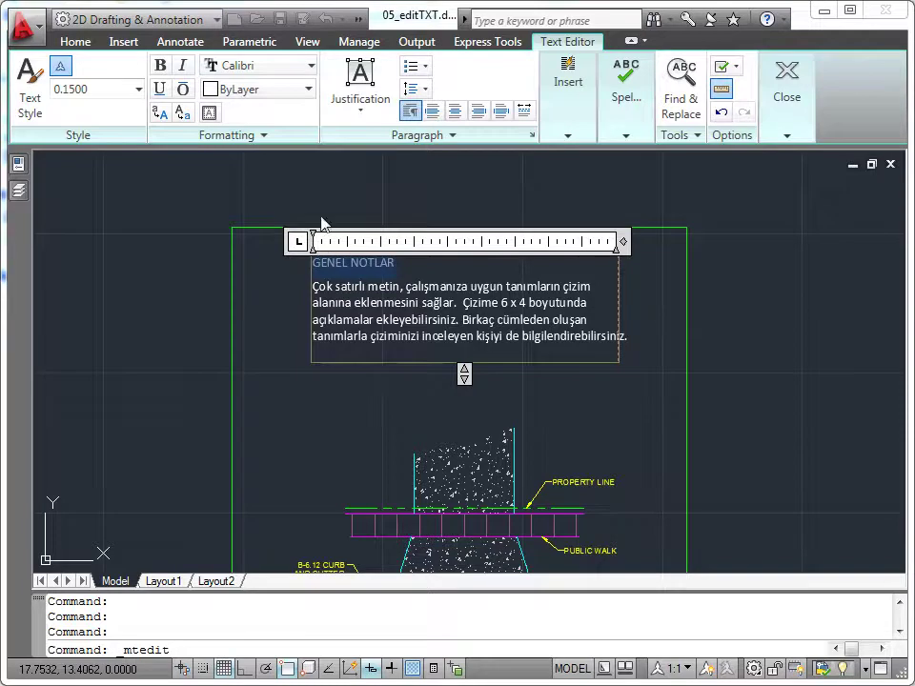
{"action": "left_click", "coordinate": [309, 89]}
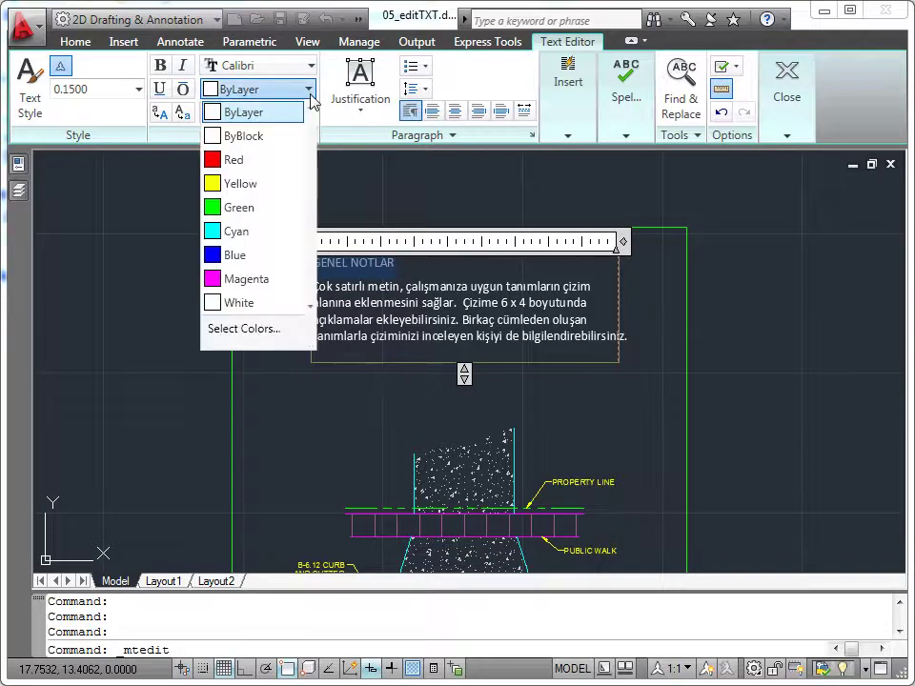
{"action": "left_click", "coordinate": [246, 162]}
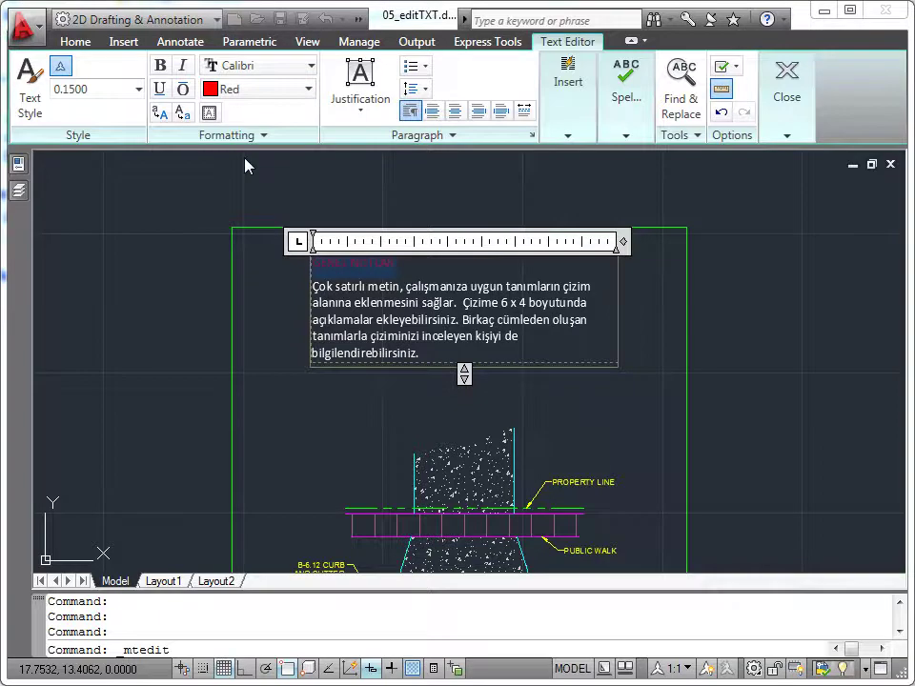
Step: Widen the notes column to about 5.93 and close the text editor
{"action": "left_click", "coordinate": [622, 243]}
{"action": "mouse_move", "coordinate": [623, 243]}
{"action": "left_mouse_down"}
{"action": "mouse_move", "coordinate": [652, 243]}
{"action": "mouse_move", "coordinate": [608, 242]}
{"action": "mouse_move", "coordinate": [654, 244]}
{"action": "left_mouse_up"}
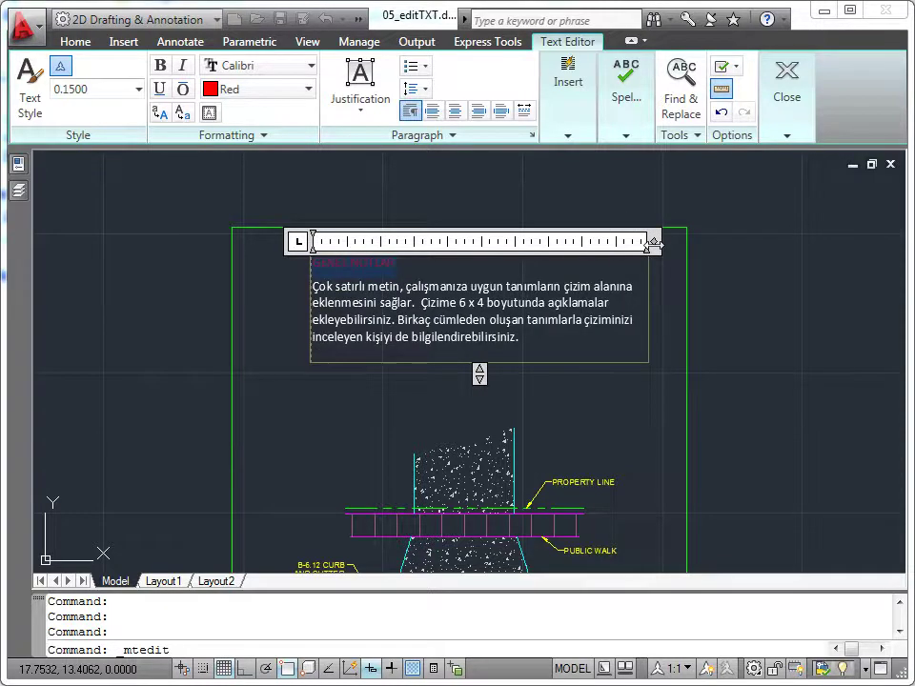
{"action": "left_click", "coordinate": [726, 272]}
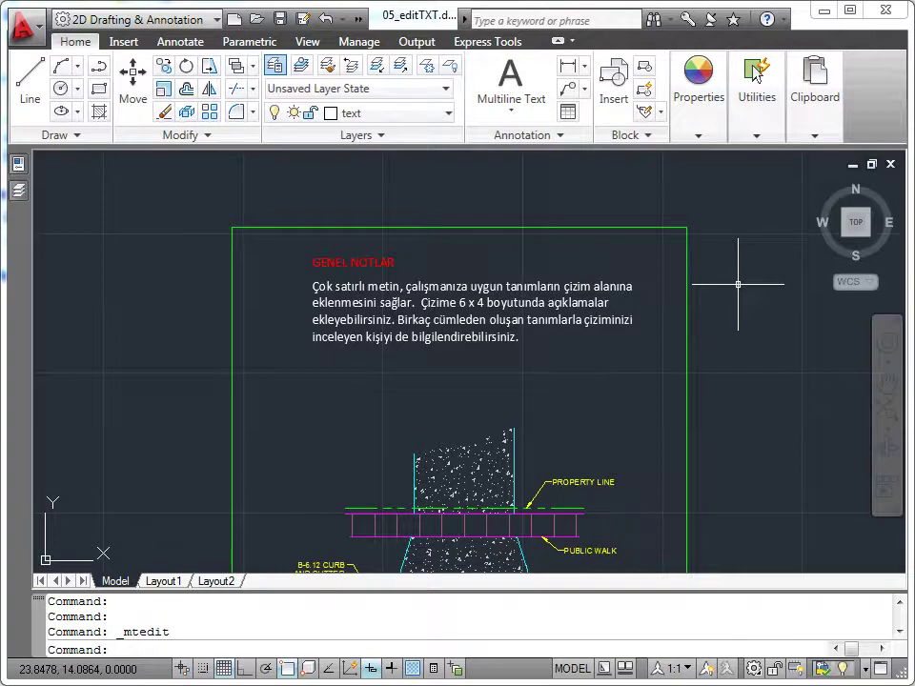
Step: Move the notes block to its new spot and narrow its column so it wraps to five lines
{"action": "left_click", "coordinate": [576, 286]}
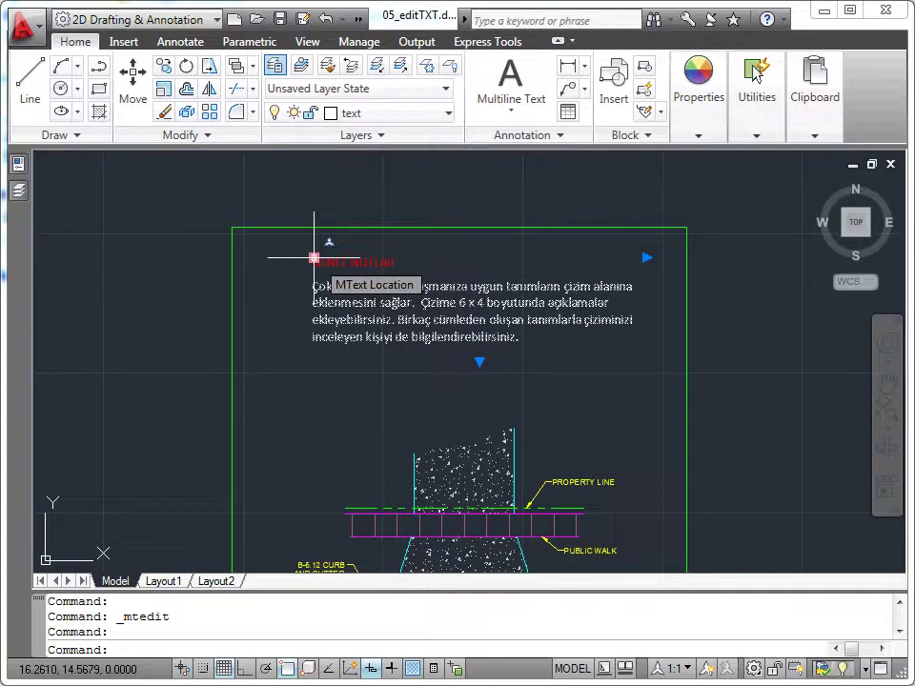
{"action": "left_click", "coordinate": [314, 258]}
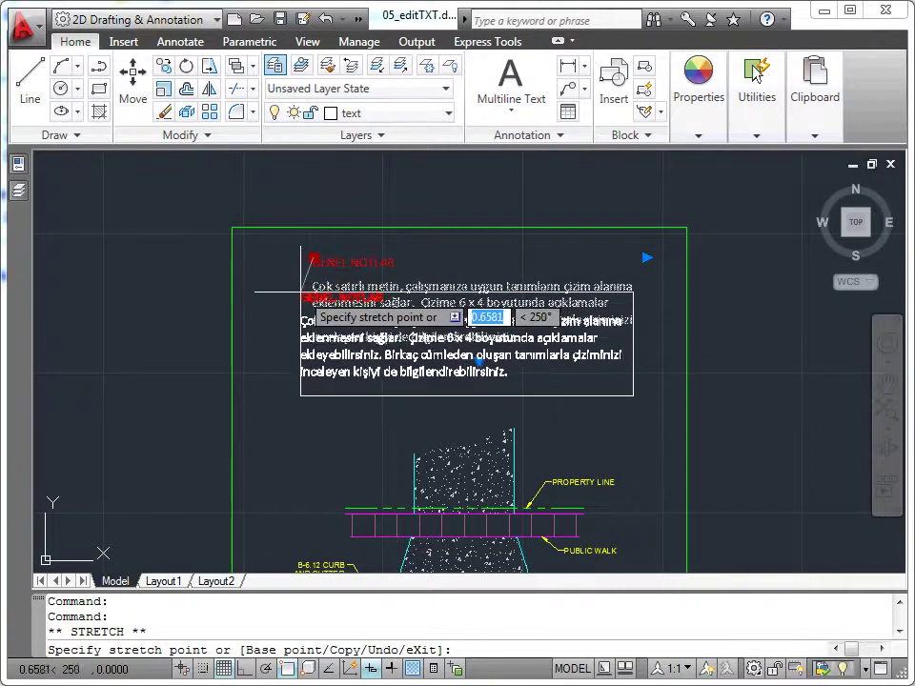
{"action": "left_click", "coordinate": [299, 293]}
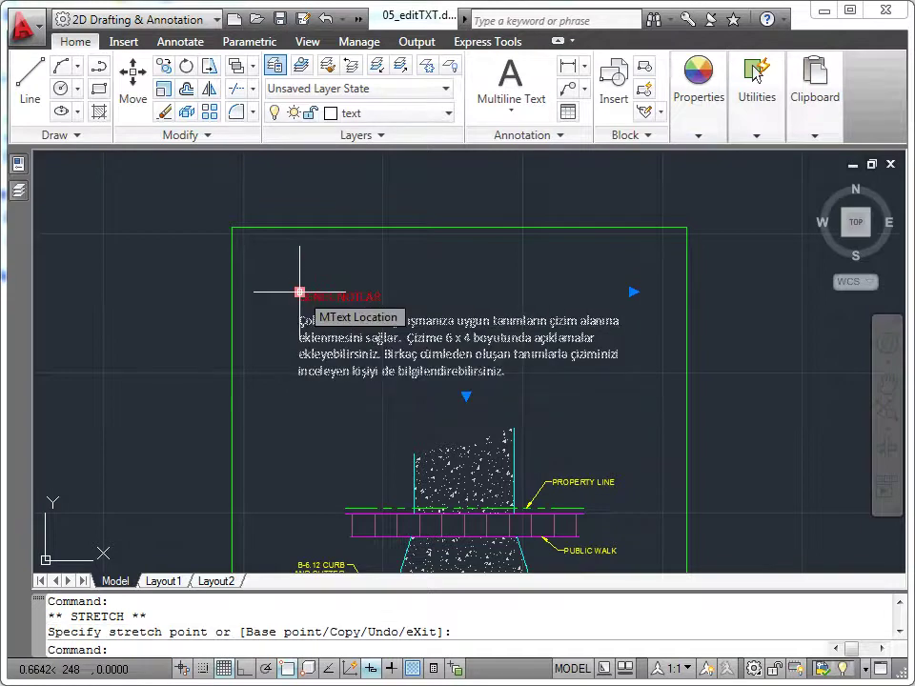
{"action": "left_click", "coordinate": [633, 292]}
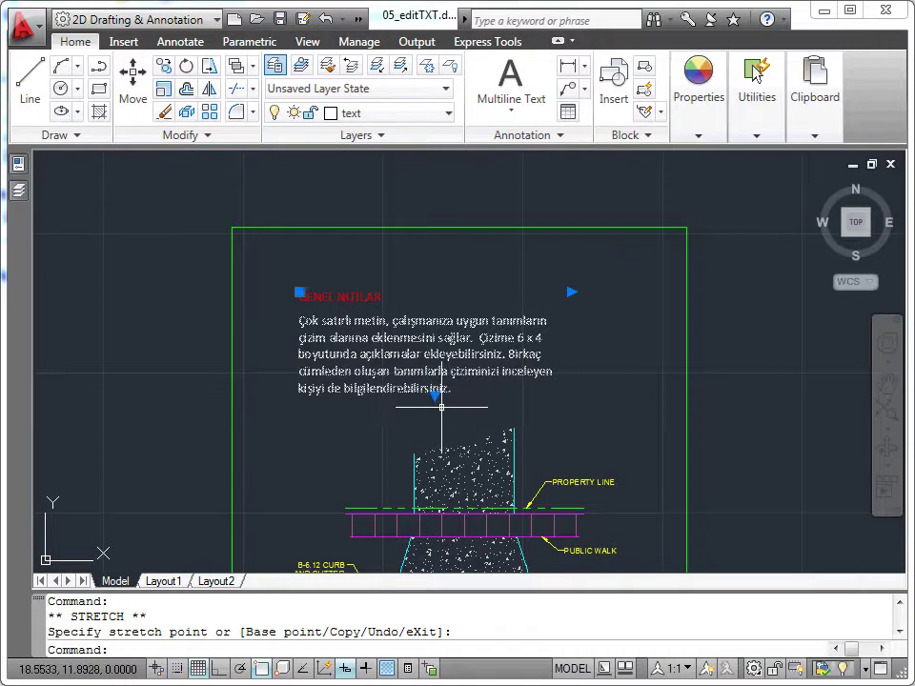
{"action": "left_click", "coordinate": [436, 395]}
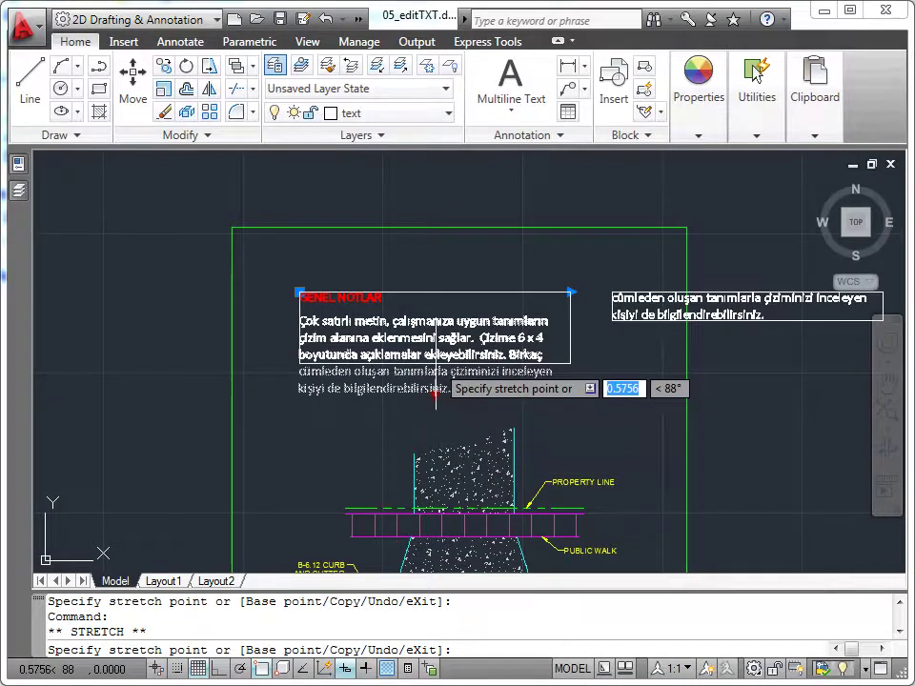
Step: Stretch the notes frame taller so the whole paragraph fits one column under the red heading
{"action": "left_click", "coordinate": [435, 391]}
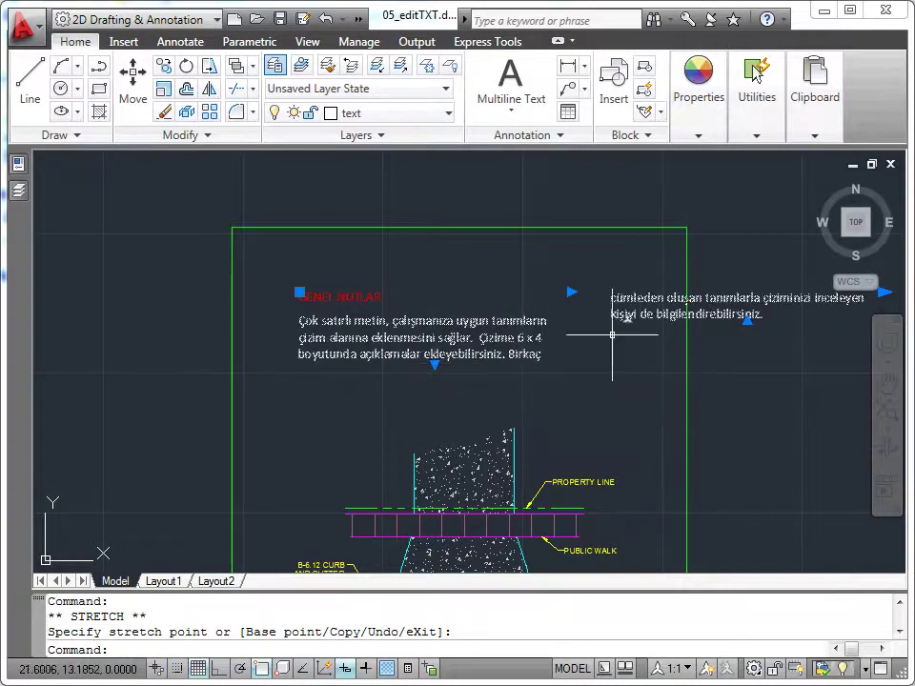
{"action": "middle_click_drag", "start_coordinate": [633, 395], "coordinate": [497, 388]}
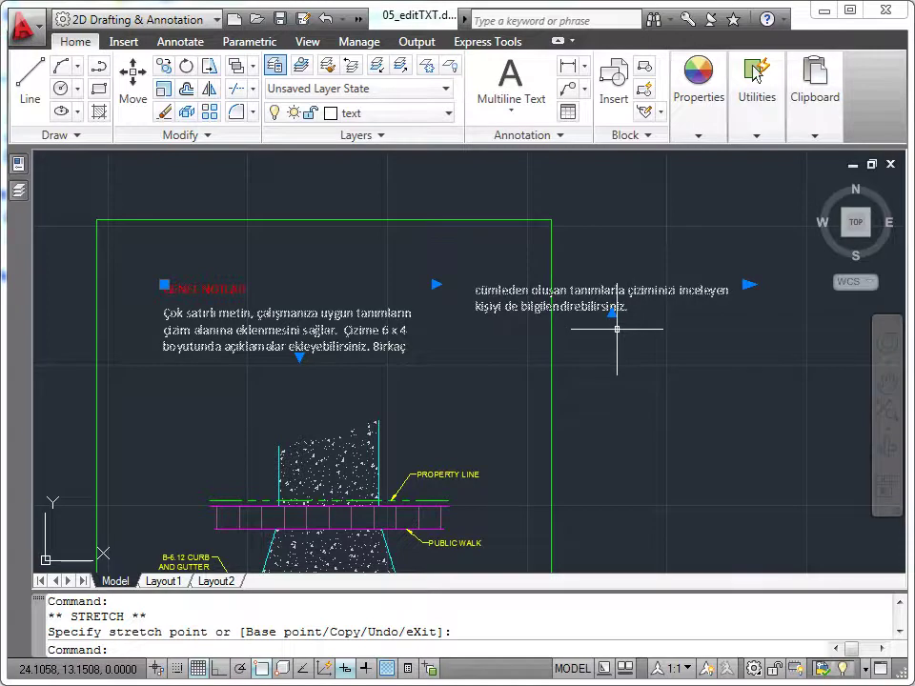
{"action": "left_click", "coordinate": [614, 328]}
{"action": "left_click", "coordinate": [615, 328]}
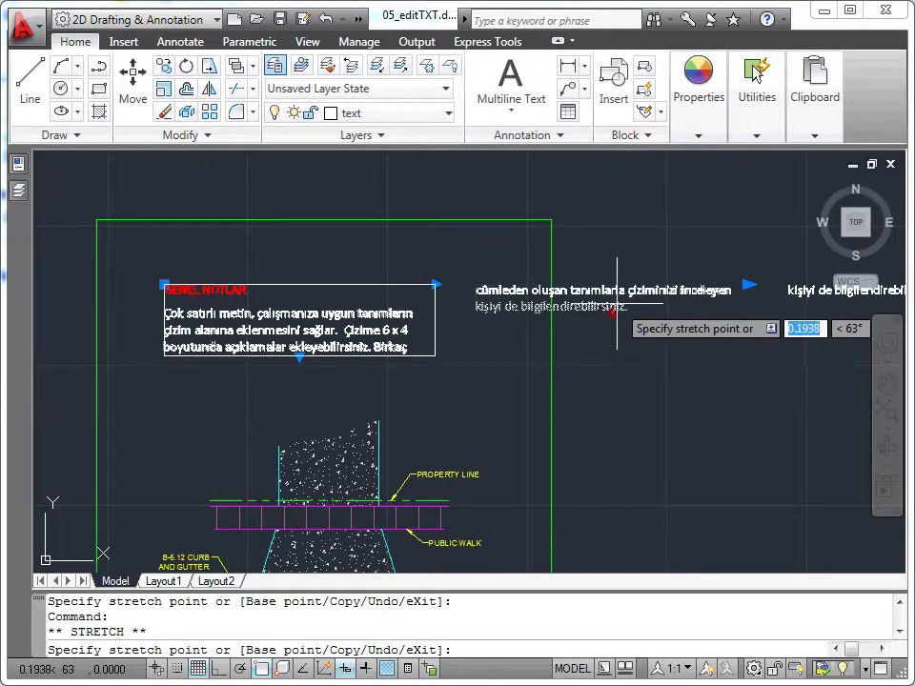
{"action": "left_click", "coordinate": [619, 314]}
{"action": "middle_click_drag", "start_coordinate": [725, 341], "coordinate": [505, 349]}
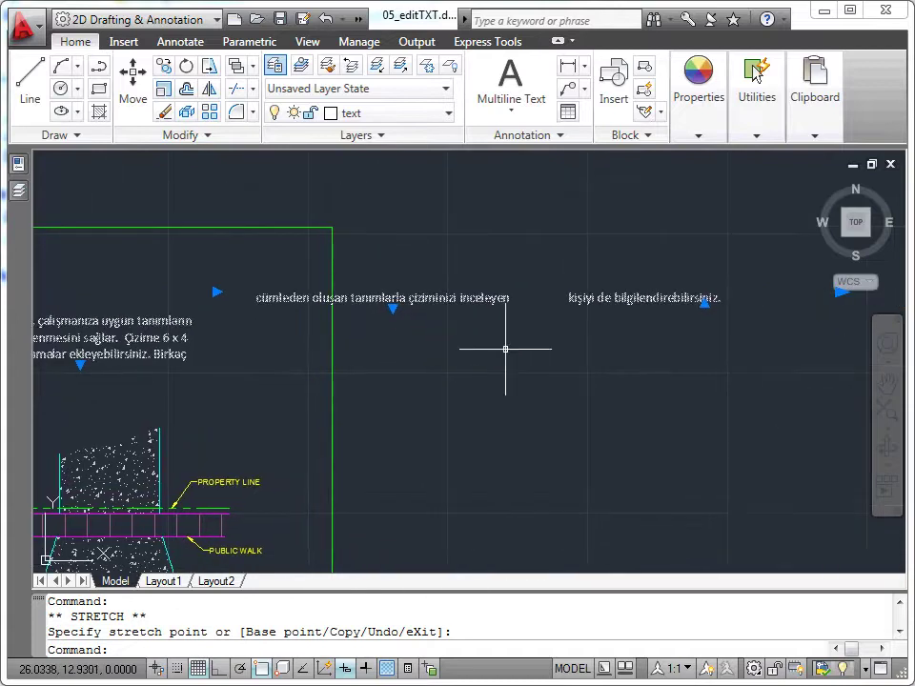
{"action": "mouse_move", "coordinate": [505, 349]}
{"action": "middle_mouse_down"}
{"action": "mouse_move", "coordinate": [590, 384]}
{"action": "mouse_move", "coordinate": [604, 378]}
{"action": "middle_mouse_up"}
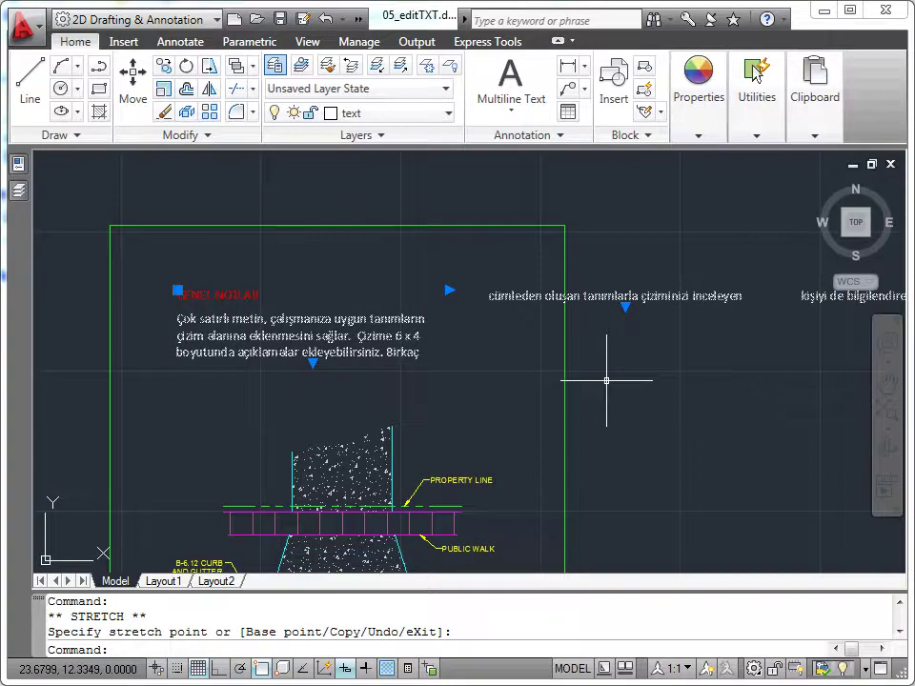
{"action": "left_click", "coordinate": [313, 363]}
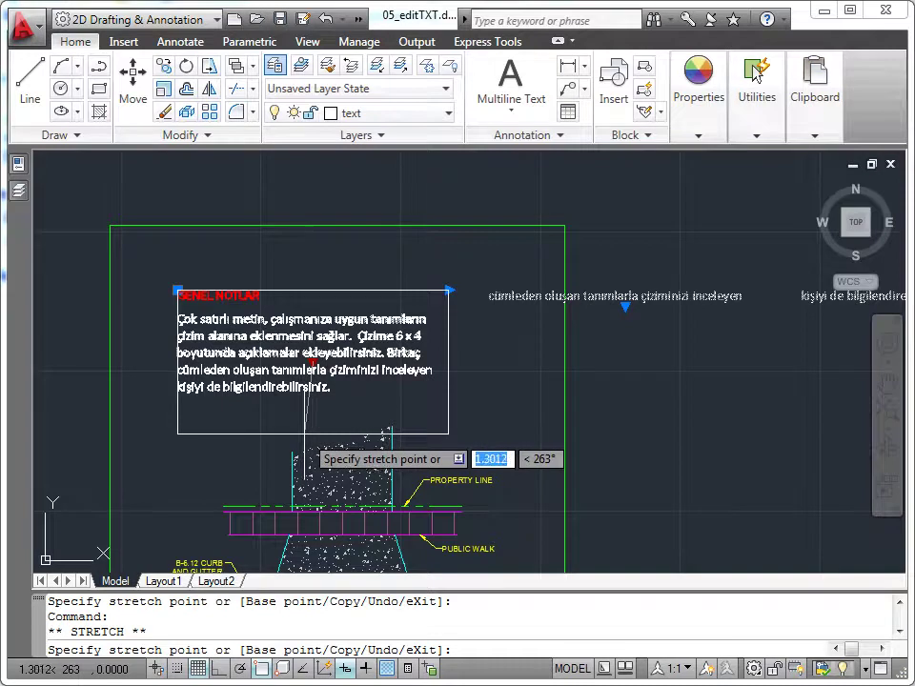
{"action": "left_click", "coordinate": [305, 434]}
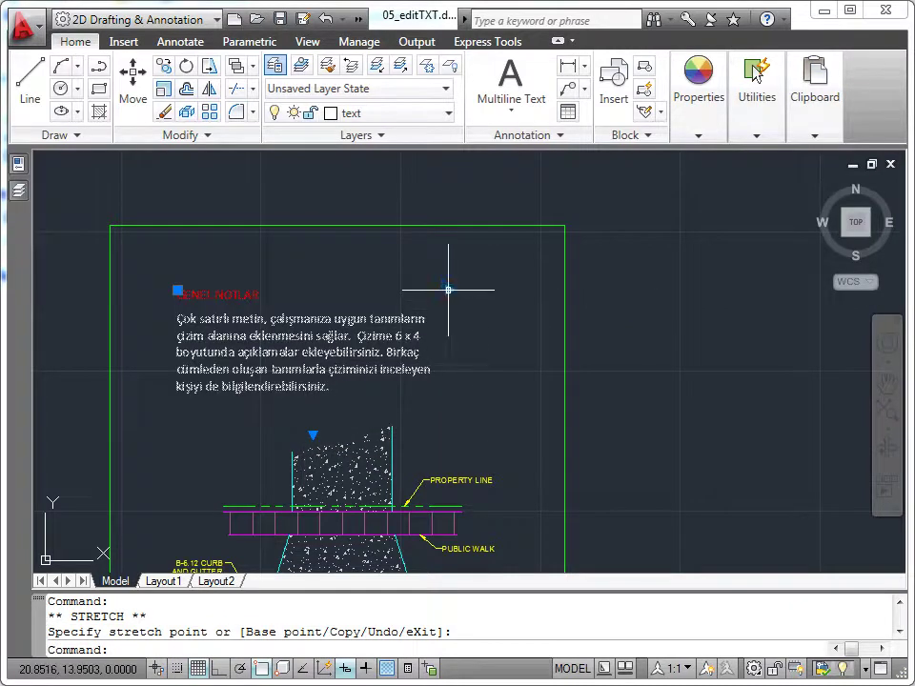
Step: Drag the notes' column-width grip wider, then deselect and reselect the notes text
{"action": "left_click", "coordinate": [448, 289]}
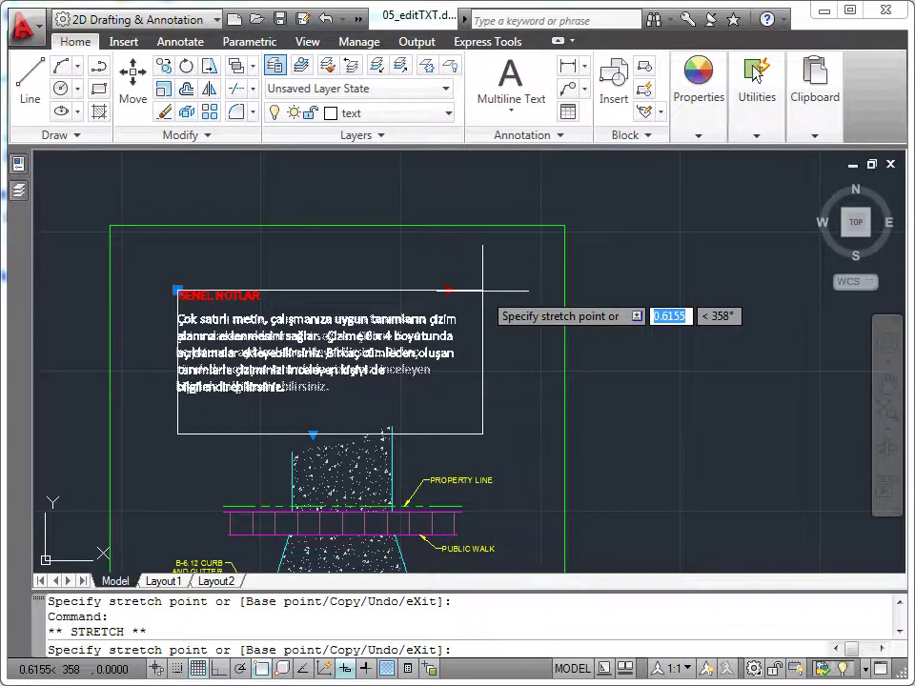
{"action": "left_click", "coordinate": [482, 290]}
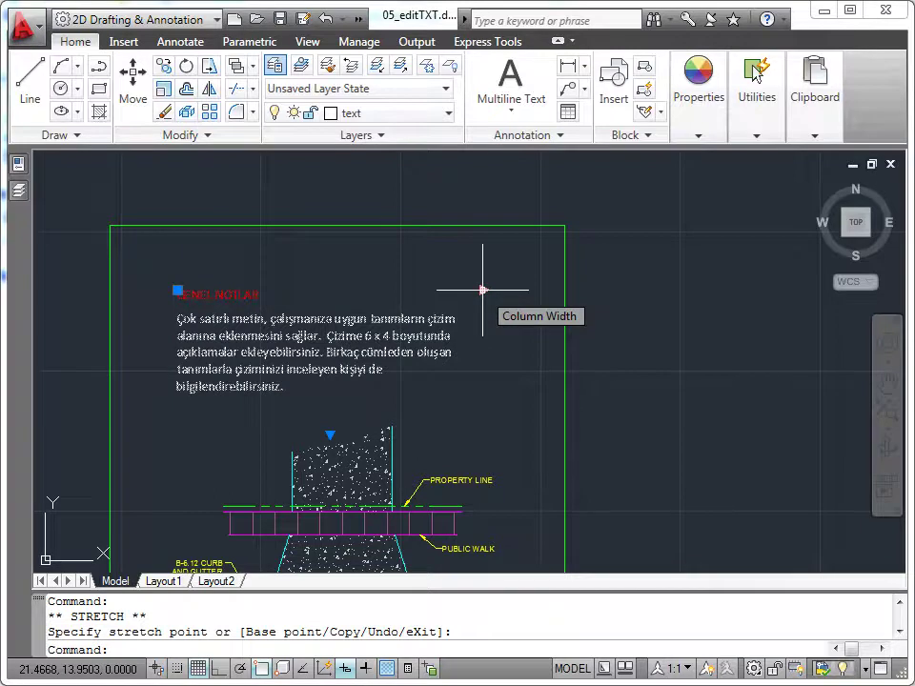
{"action": "key", "text": "Escape"}
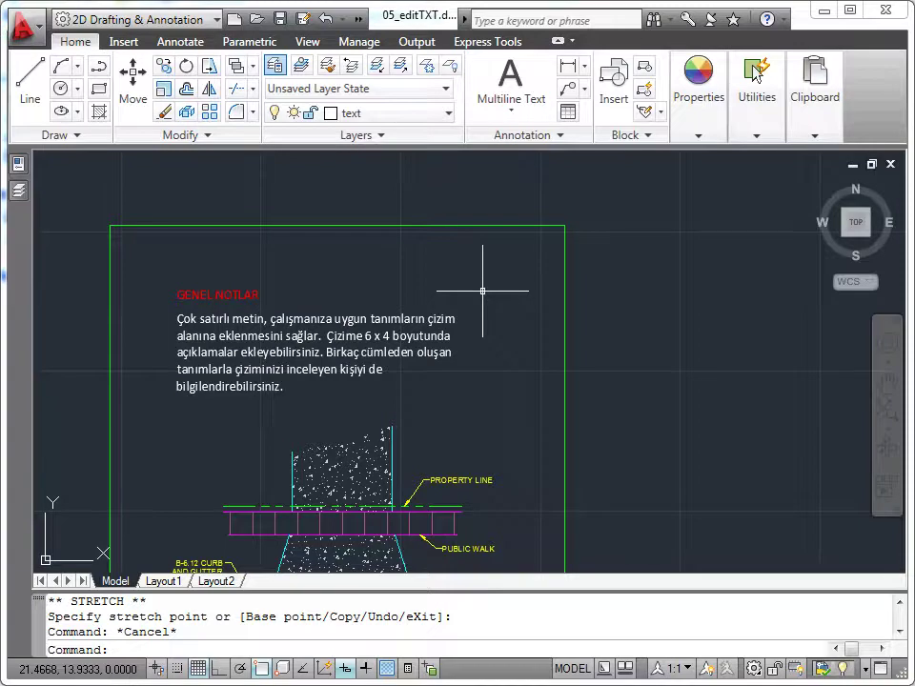
{"action": "left_click", "coordinate": [375, 317]}
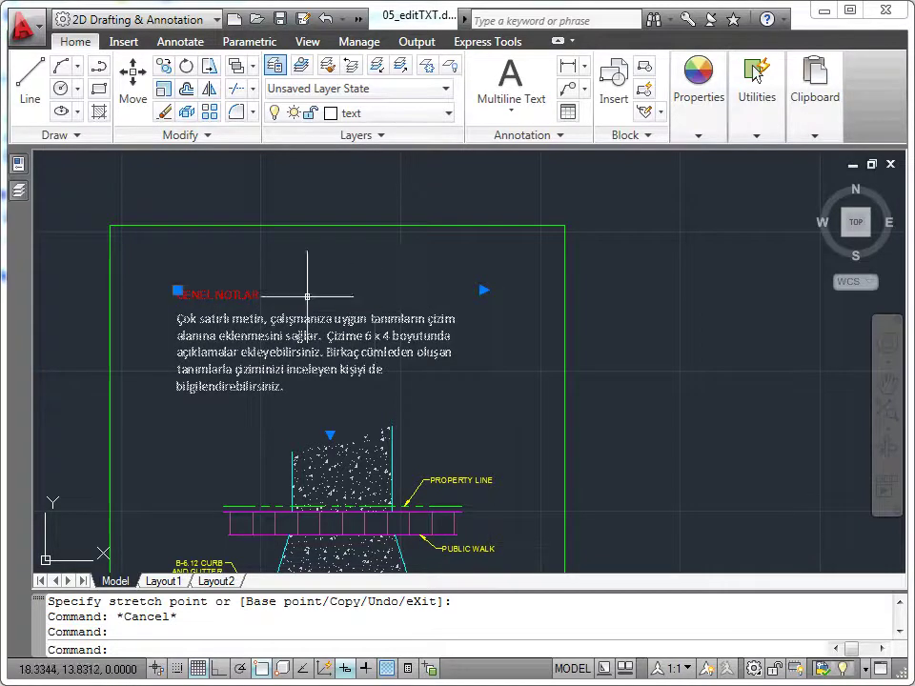
Step: Show the notes' Properties and keep the General Notes text style
{"action": "left_click", "coordinate": [19, 165]}
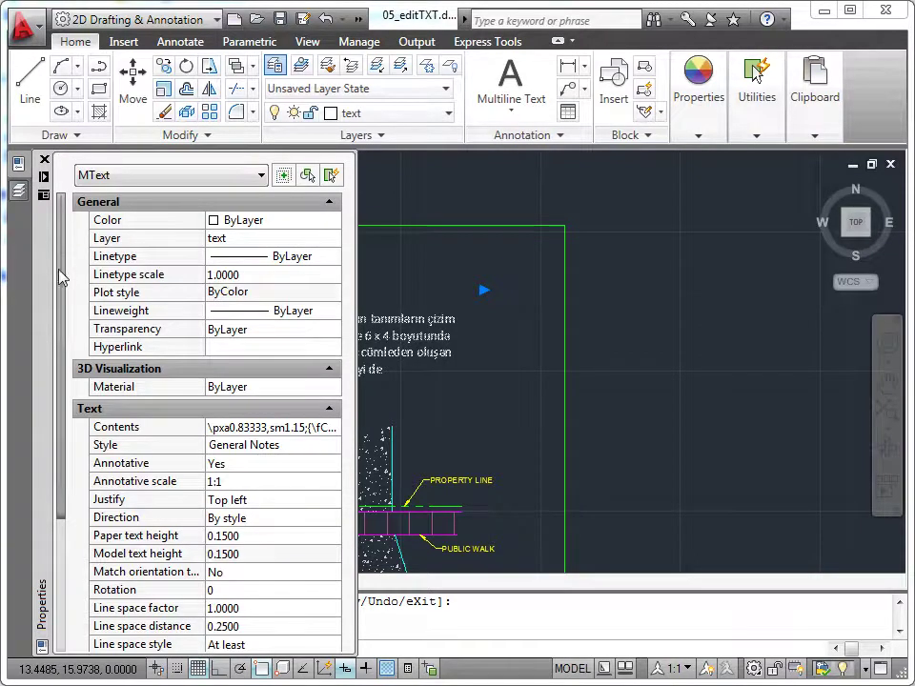
{"action": "left_click_drag", "start_coordinate": [59, 264], "coordinate": [46, 397]}
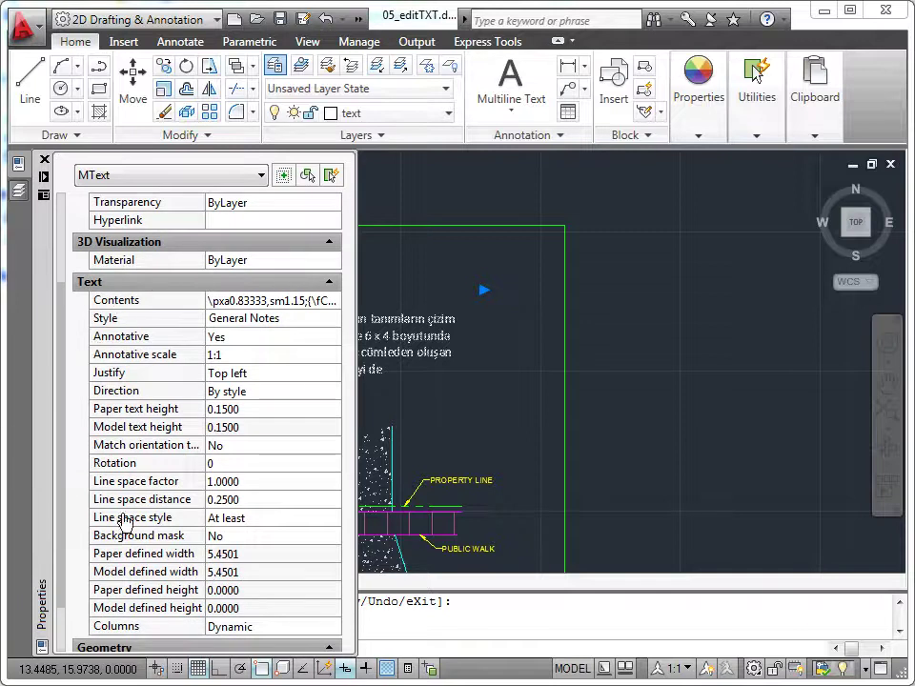
{"action": "left_click", "coordinate": [316, 324]}
{"action": "left_click", "coordinate": [336, 321]}
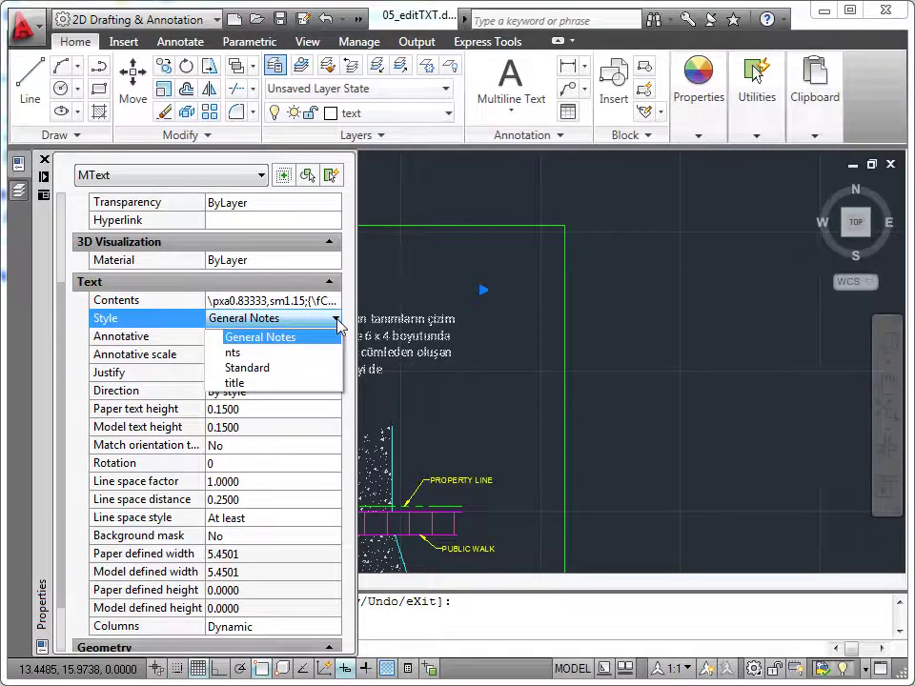
{"action": "left_click", "coordinate": [338, 325]}
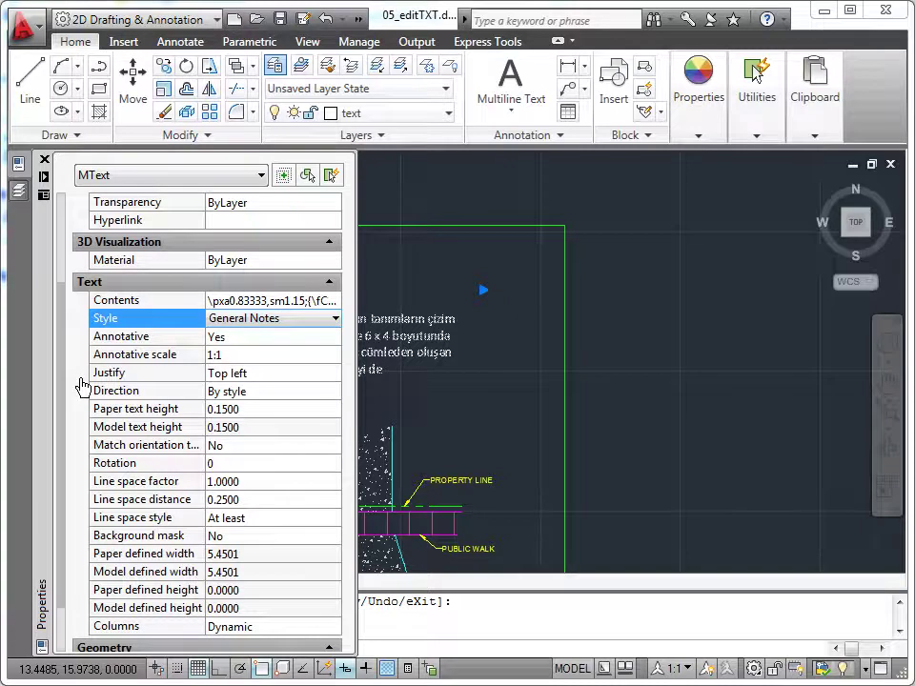
Step: Set the line space factor to 1.5, giving 0.3750 spacing, and close Properties
{"action": "left_click", "coordinate": [233, 482]}
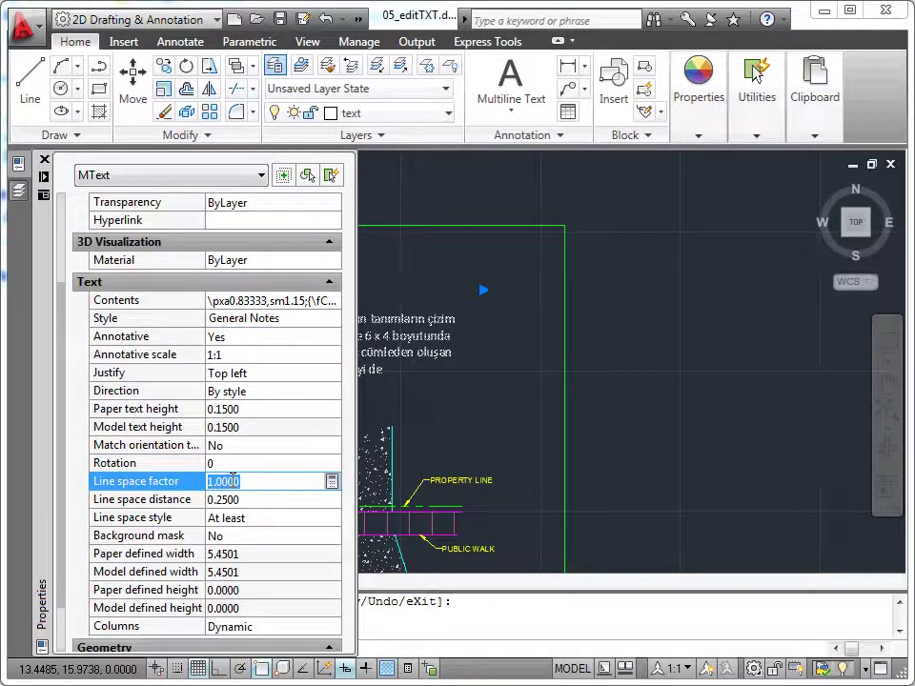
{"action": "type", "text": "1.5"}
{"action": "key", "text": "Tab"}
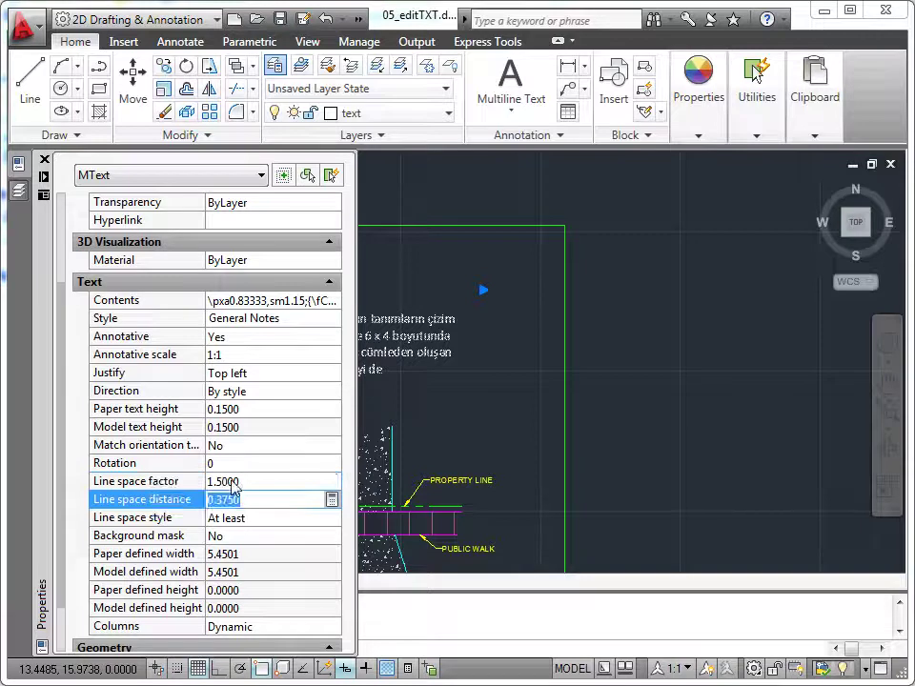
{"action": "key", "text": "ctrl+1"}
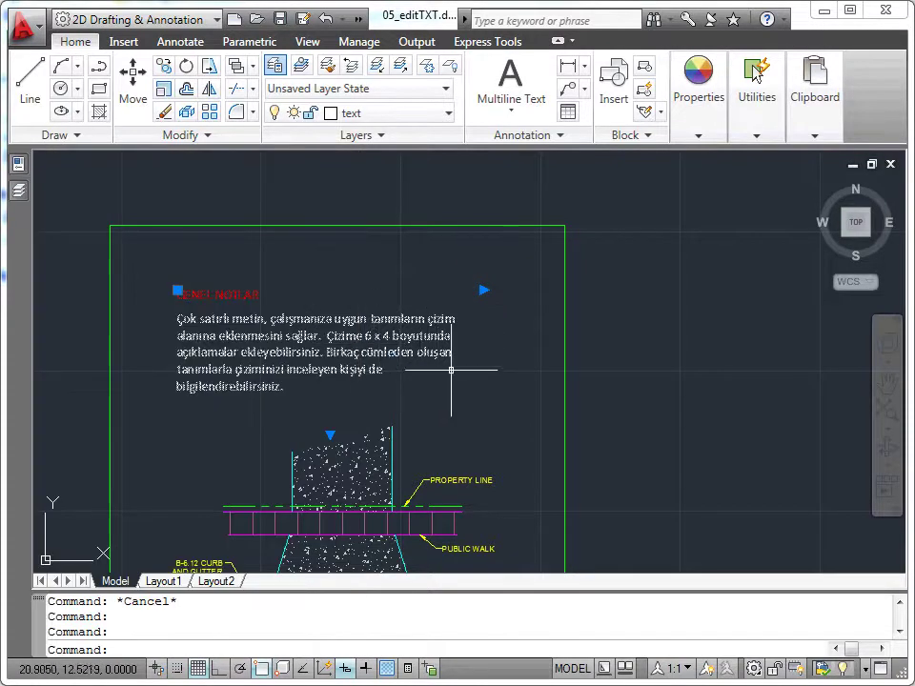
Step: Set the line space distance to 0.85 (factor 3.4), close Properties and deselect the notes
{"action": "left_click", "coordinate": [18, 165]}
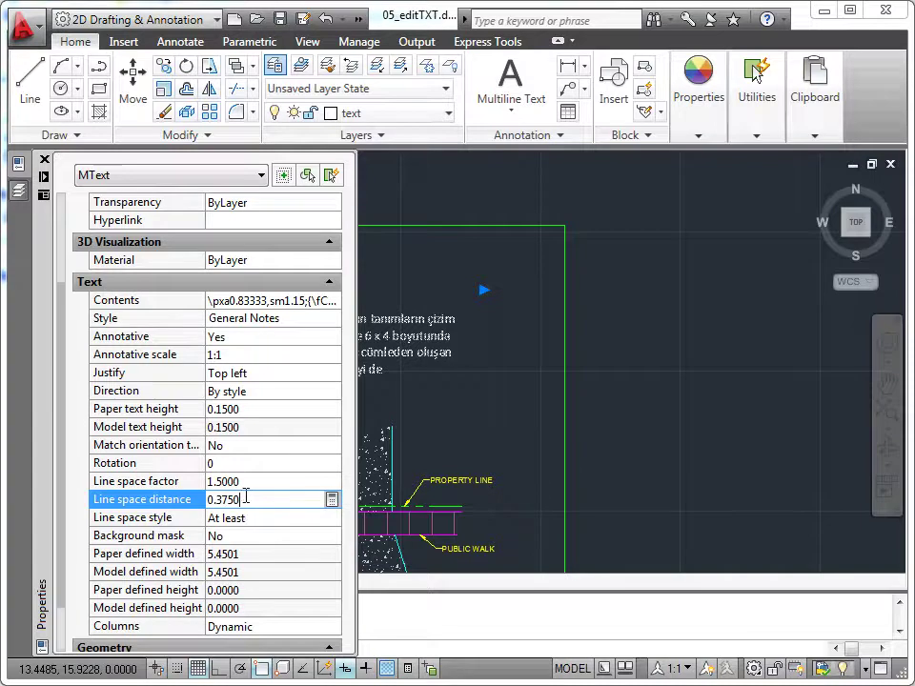
{"action": "left_click", "coordinate": [200, 501]}
{"action": "type", "text": "0.85"}
{"action": "key", "text": "Return"}
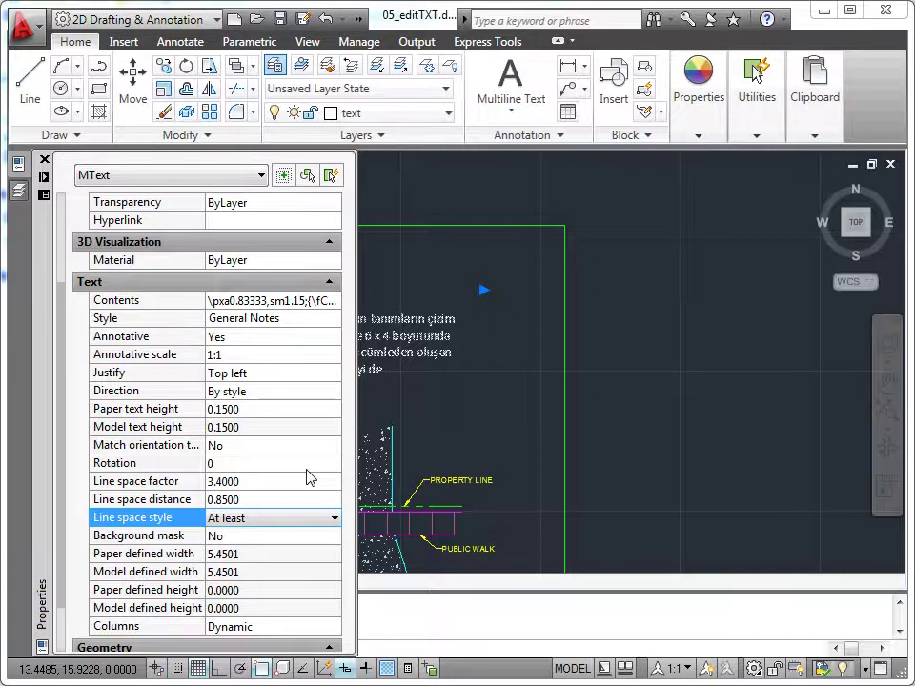
{"action": "key", "text": "ctrl+1"}
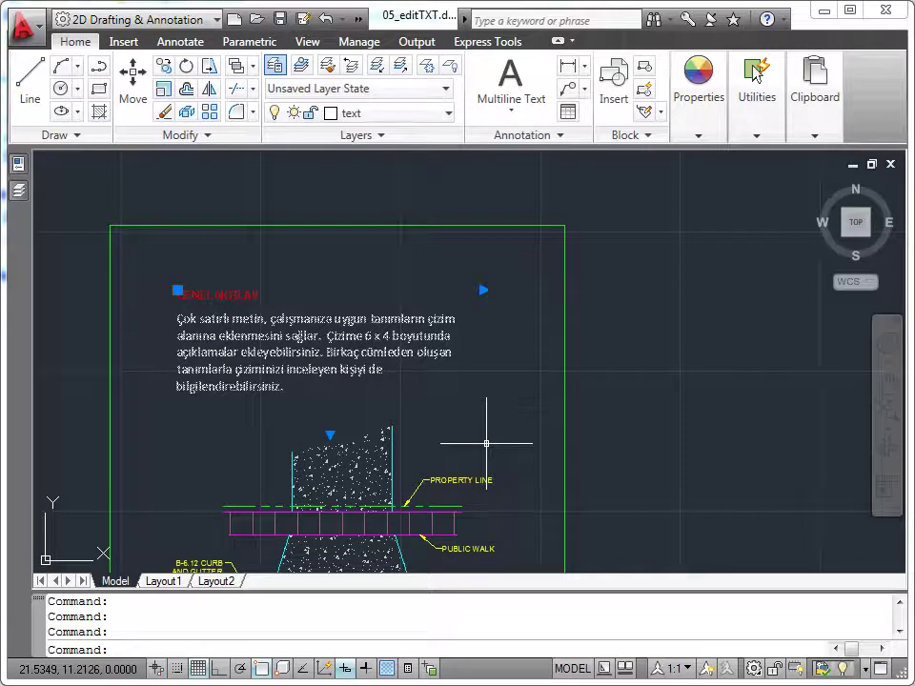
{"action": "key", "text": "Escape"}
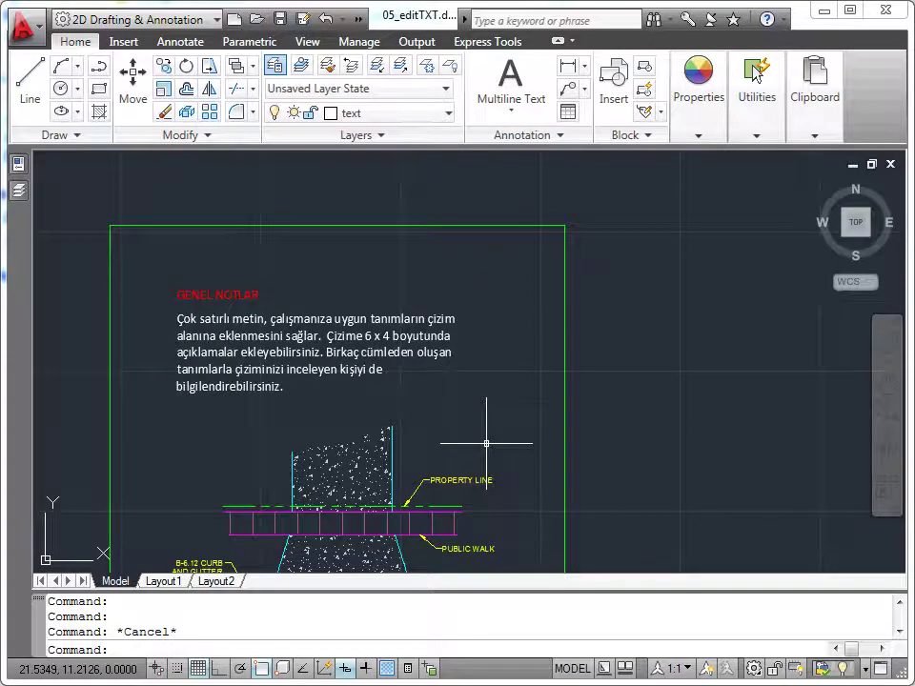